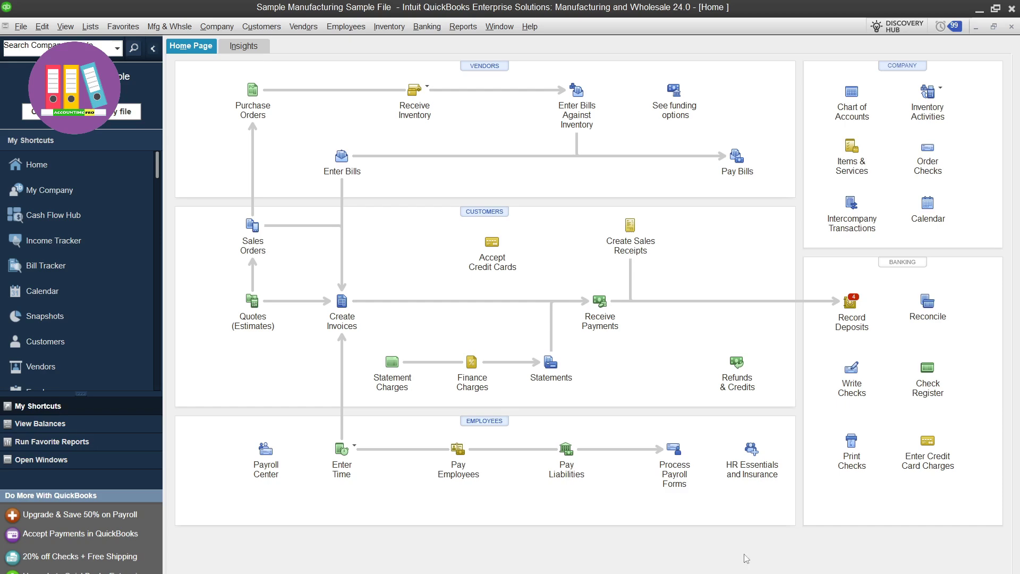
Open a new customer payment for receiving money and choose Dunning's Pool Depot, Inc. as the customer
click(263, 28)
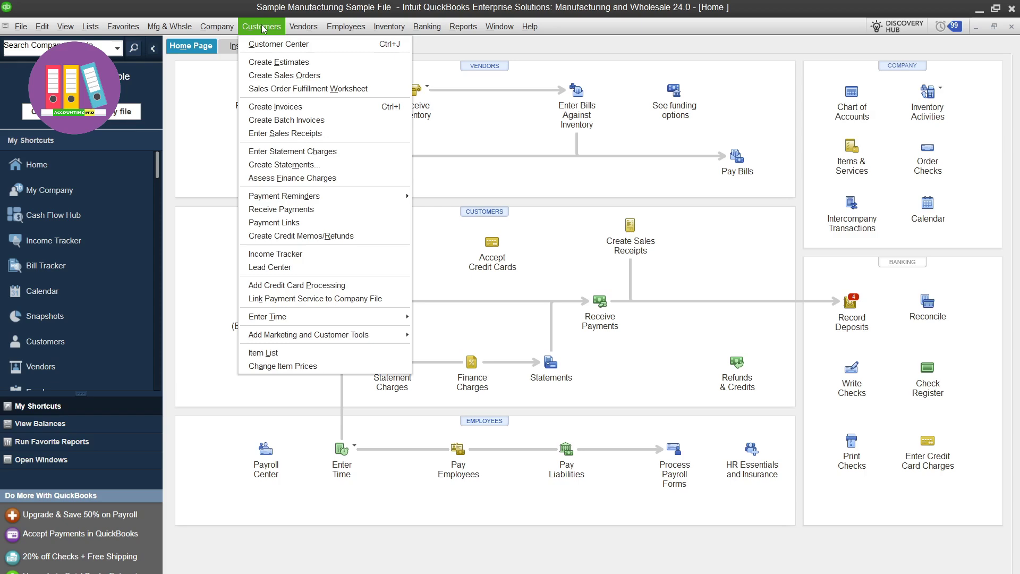
click(282, 209)
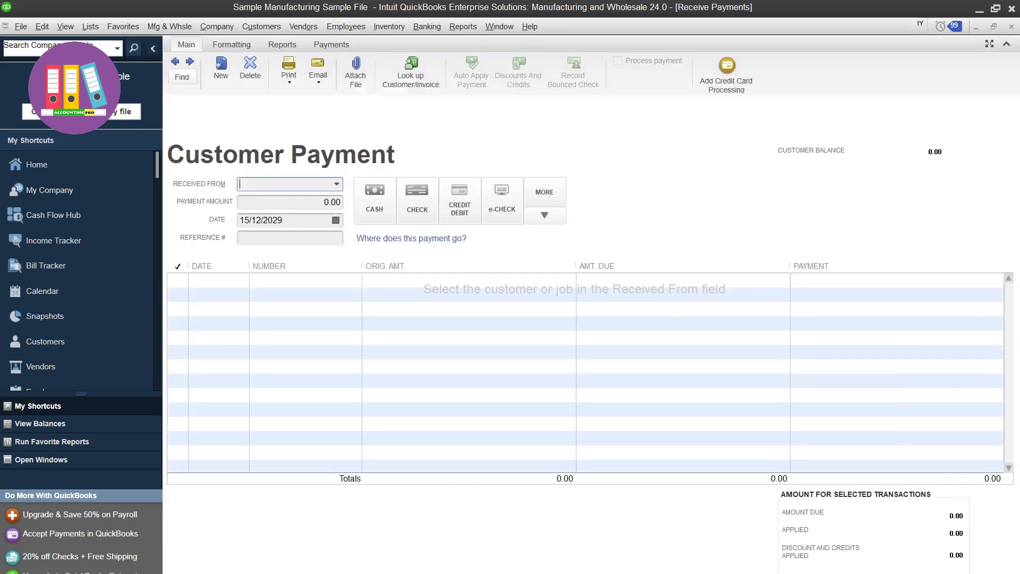
click(337, 184)
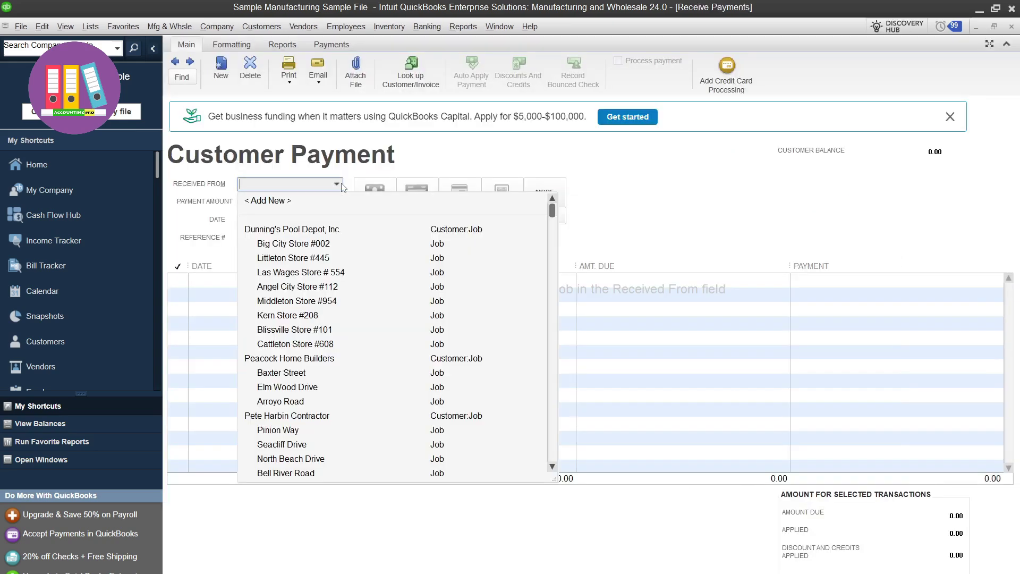
click(321, 237)
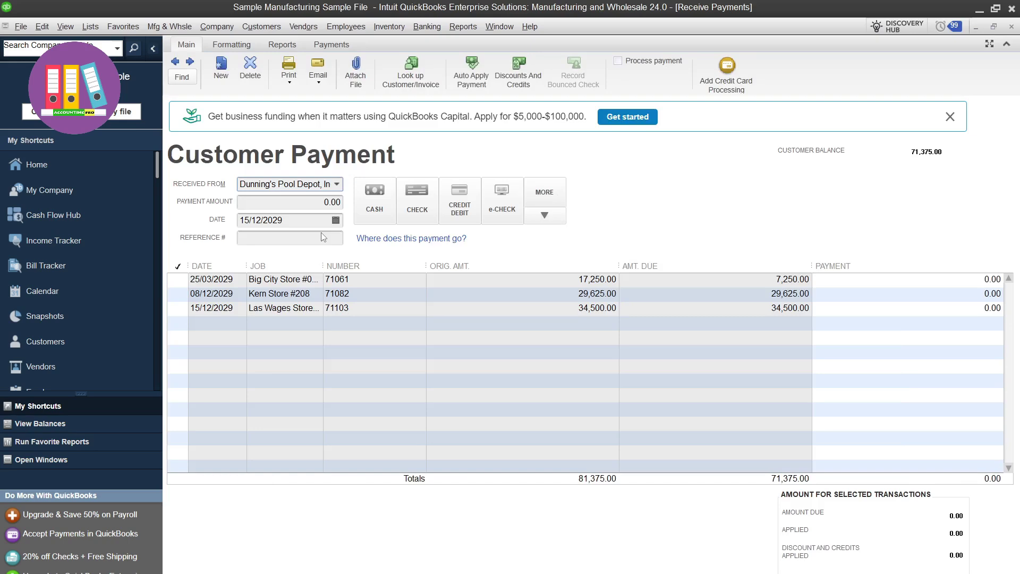
Examine the original amounts and amounts due on the customer's three open invoices
click(592, 281)
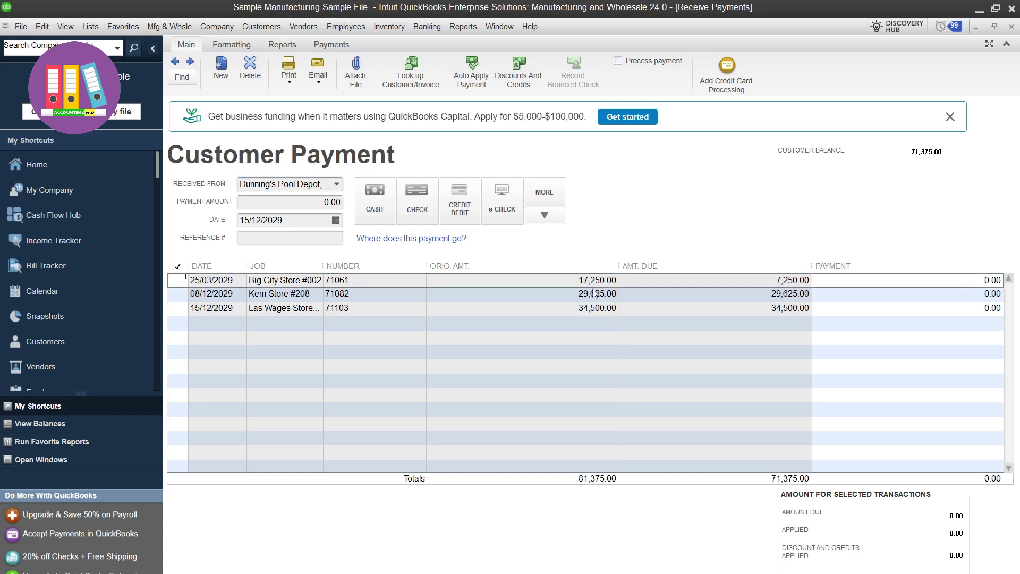
click(594, 294)
click(589, 309)
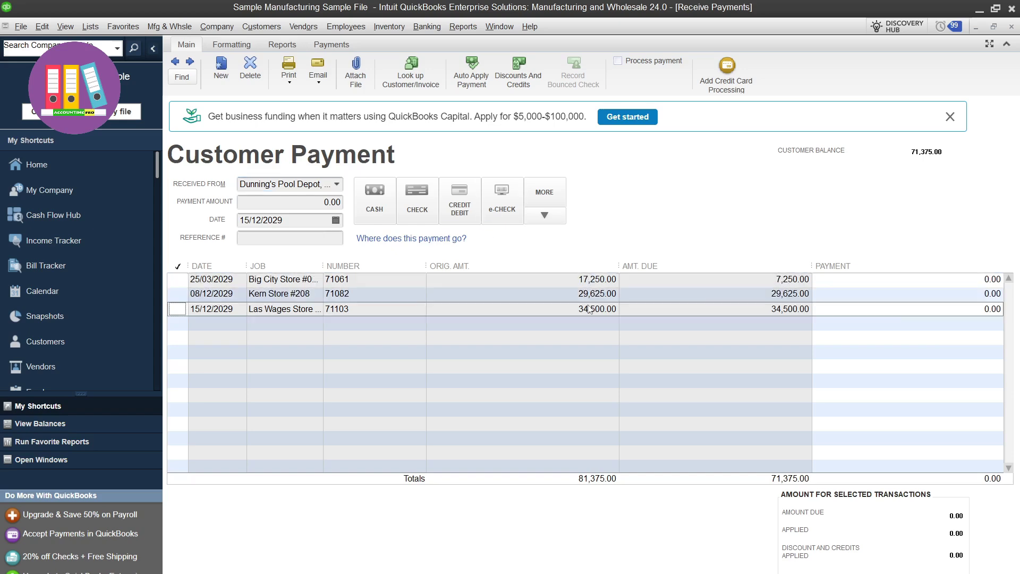
click(612, 284)
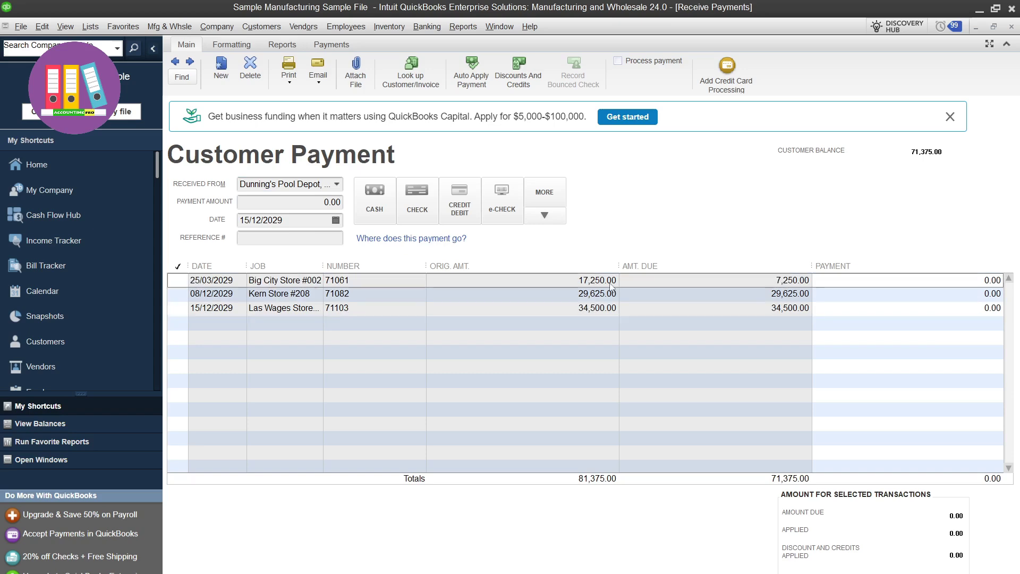
click(613, 292)
click(602, 309)
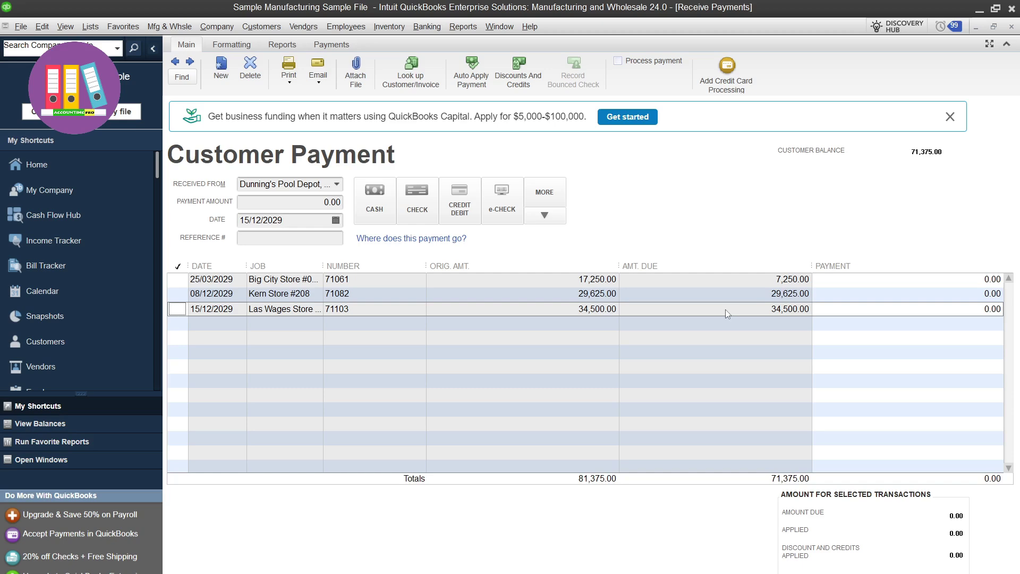
click(727, 282)
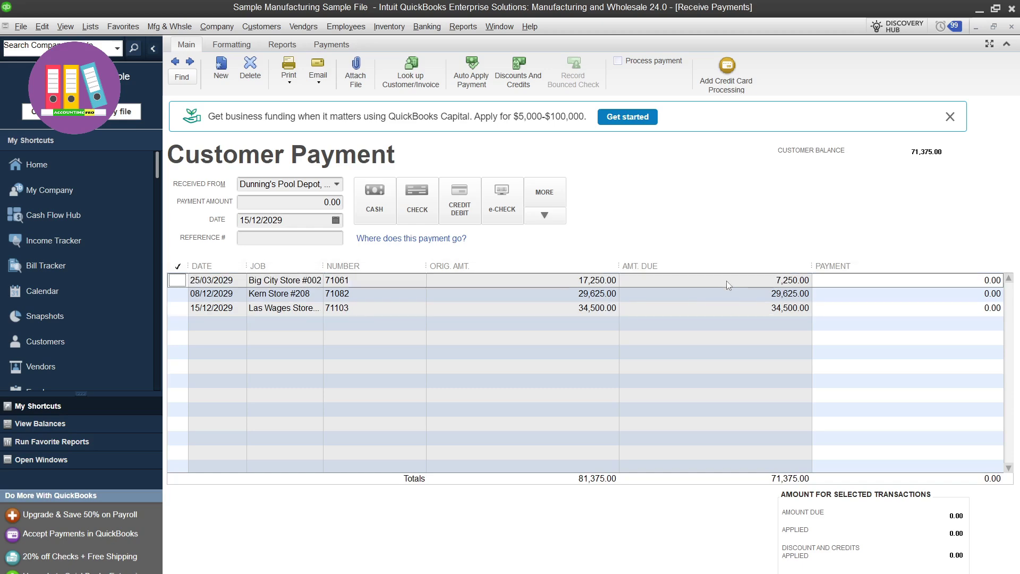
click(773, 296)
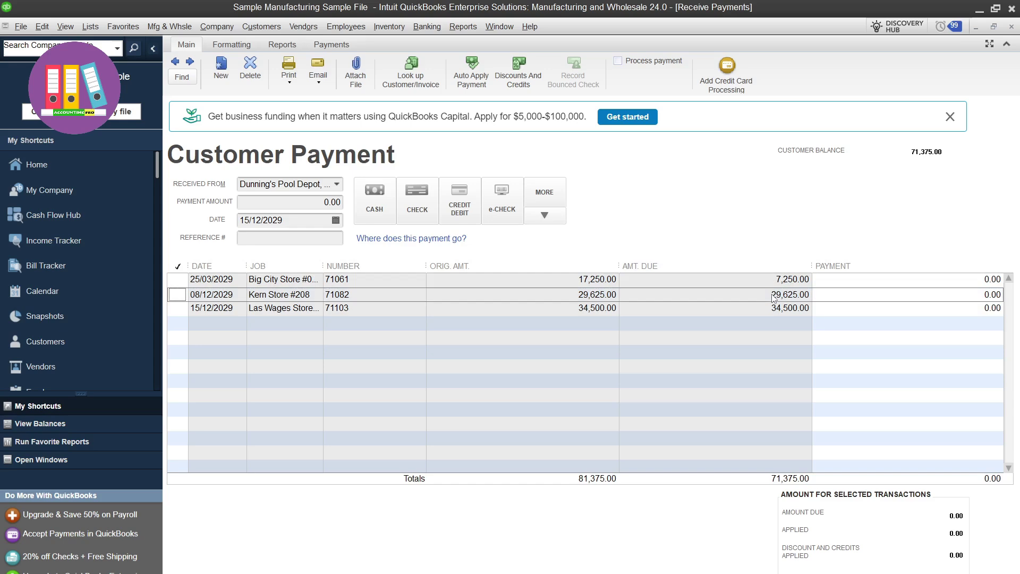
Enter a payment amount of 10,000 and check how it is allocated across the open invoices
click(320, 203)
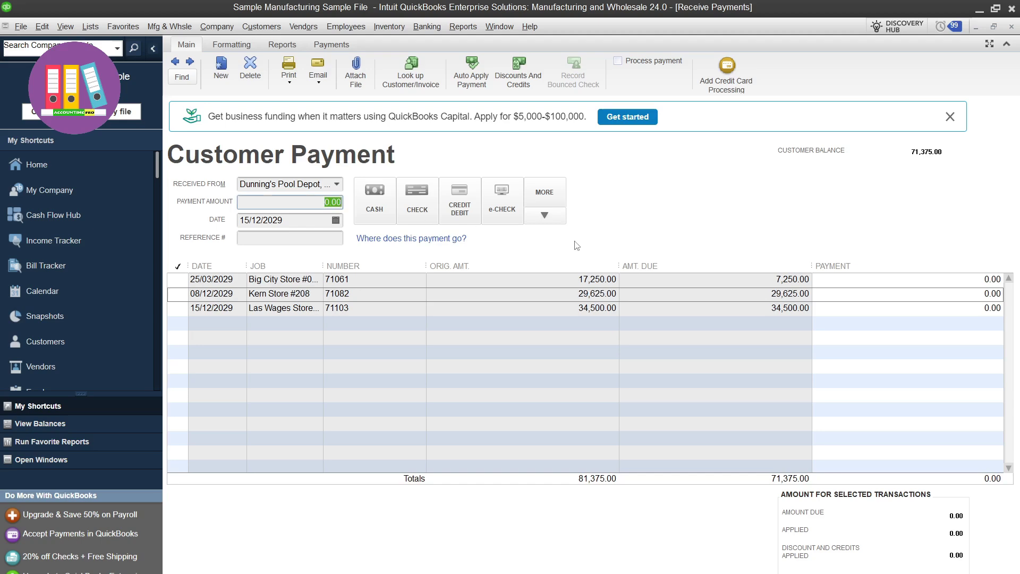
text(10000)
key(Tab)
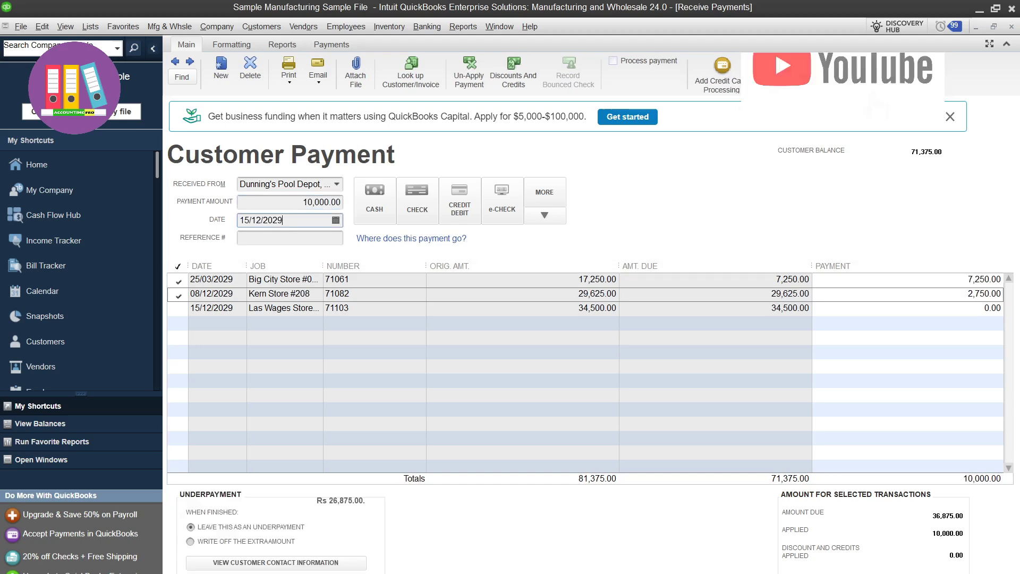
click(822, 286)
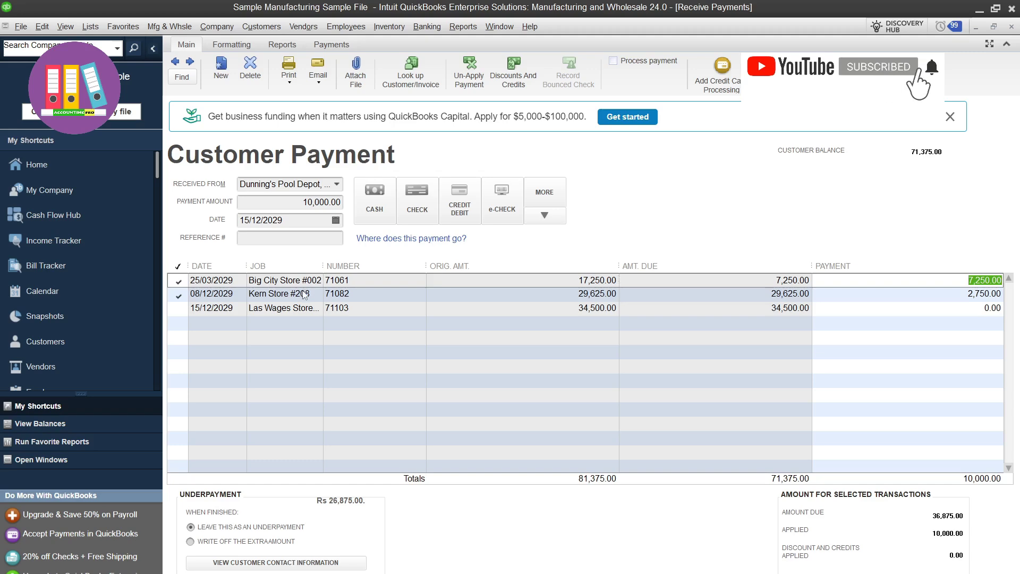
click(978, 294)
drag(967, 295, 1019, 303)
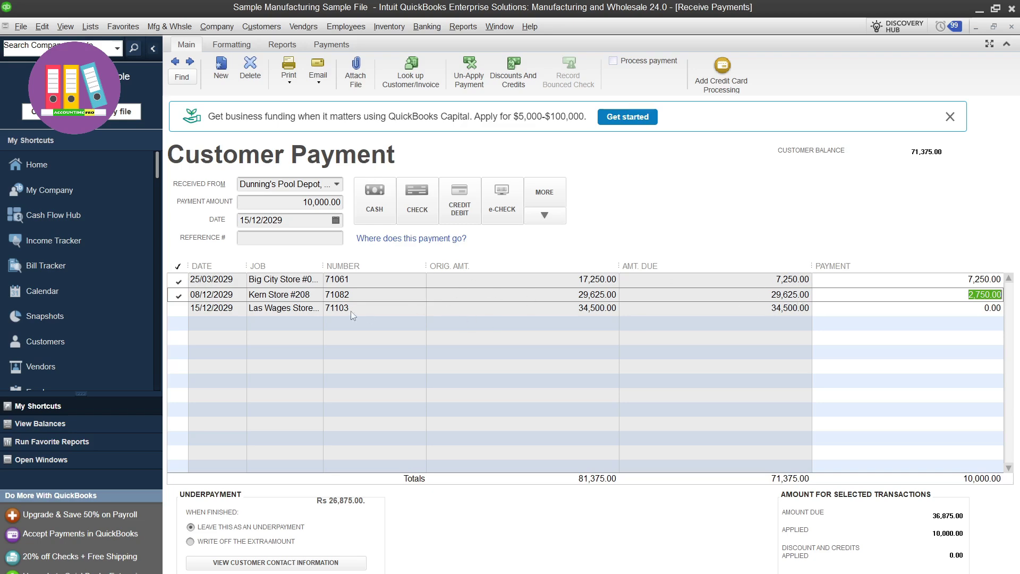
click(720, 280)
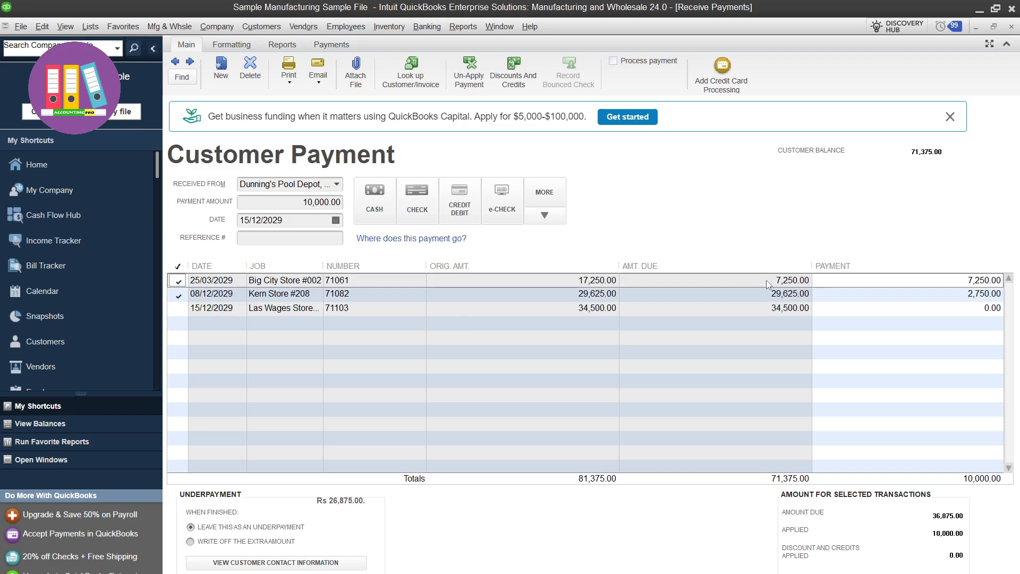
Clear the automatic allocation and apply the 10,000 payment only to the Kern Store #208 invoice
click(178, 265)
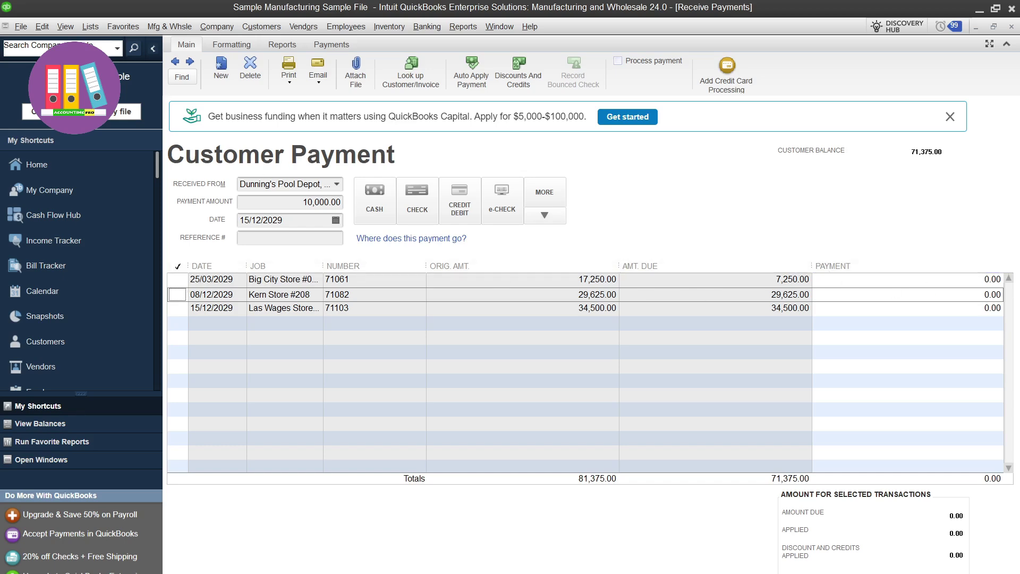
click(365, 194)
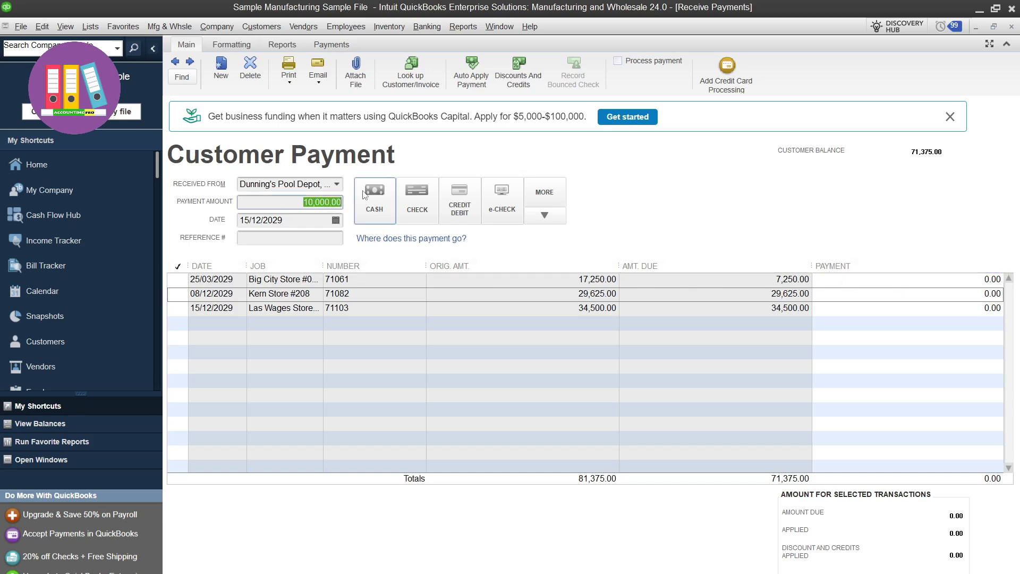
click(803, 285)
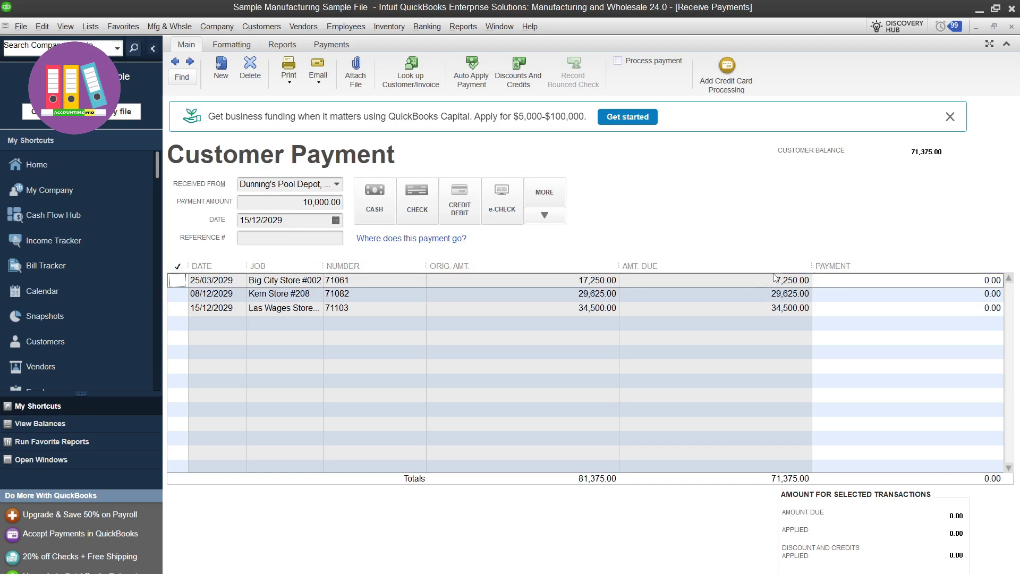
click(789, 301)
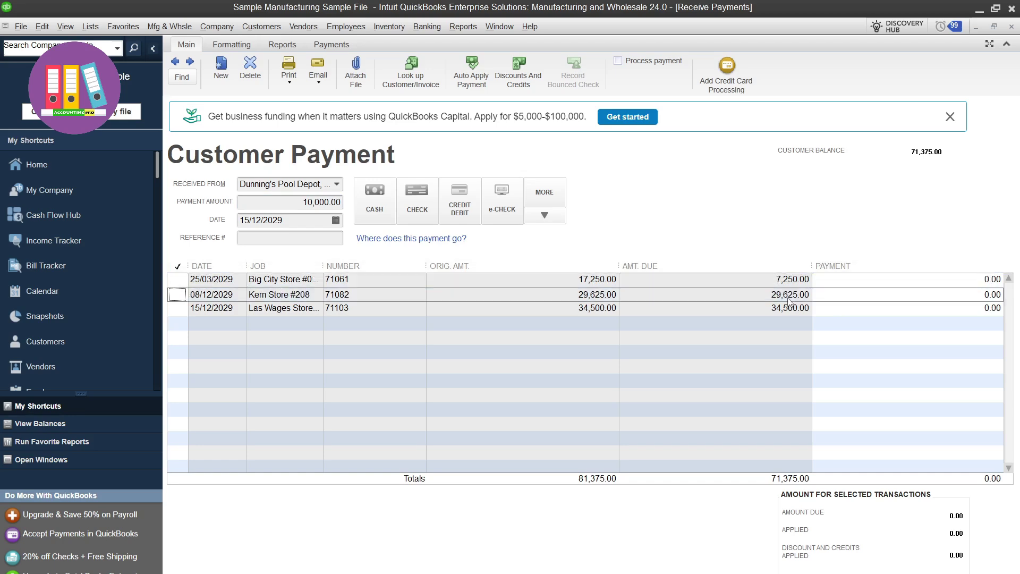
click(177, 296)
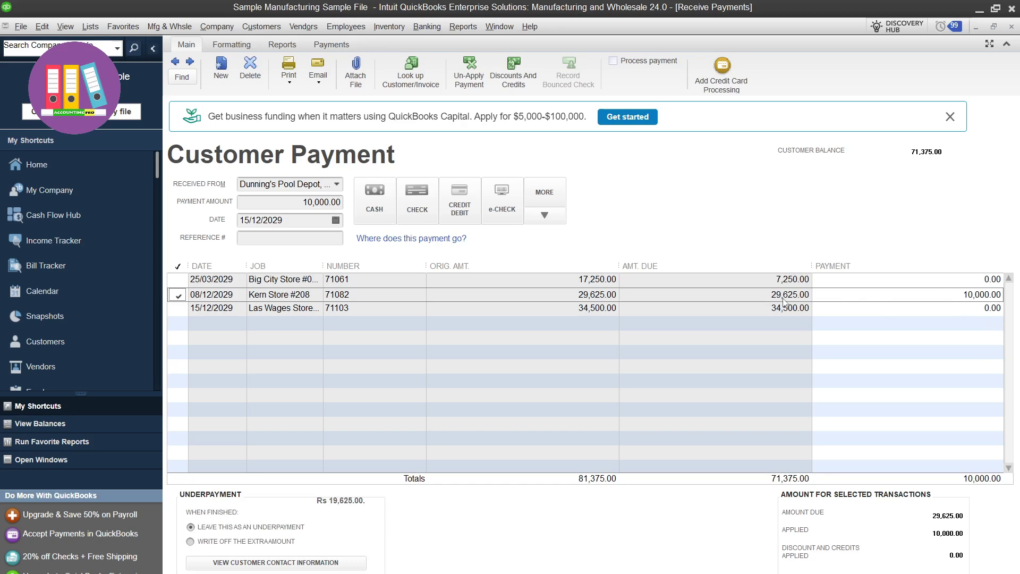
Keep the remaining Kern Store #208 amount as an underpayment and save the customer payment
click(793, 283)
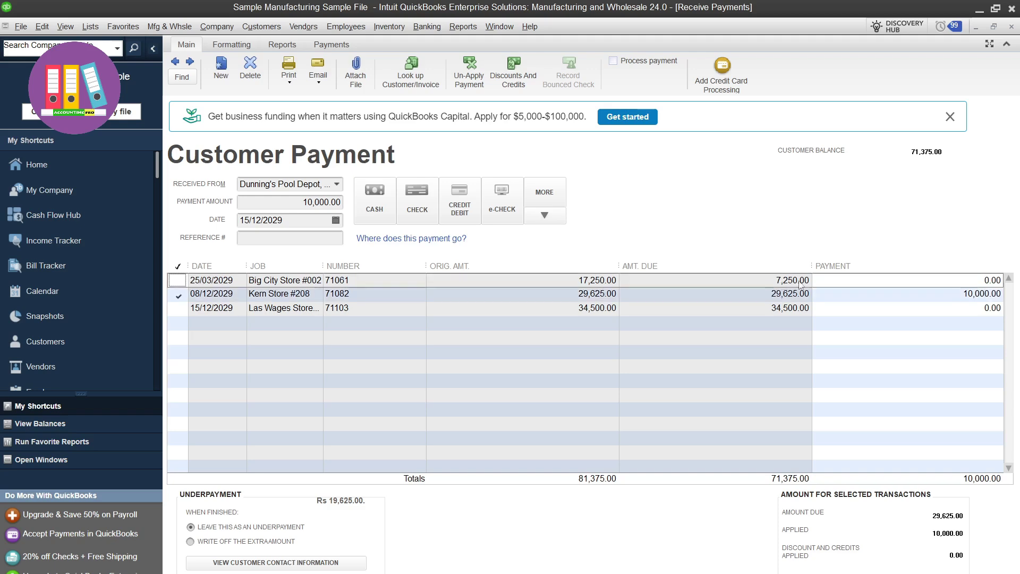
click(798, 296)
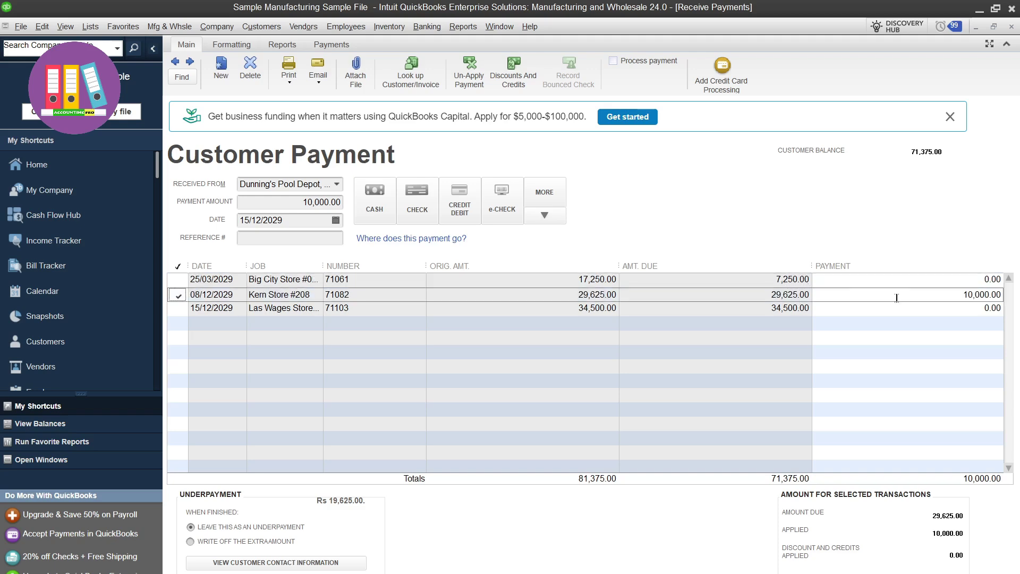
click(804, 283)
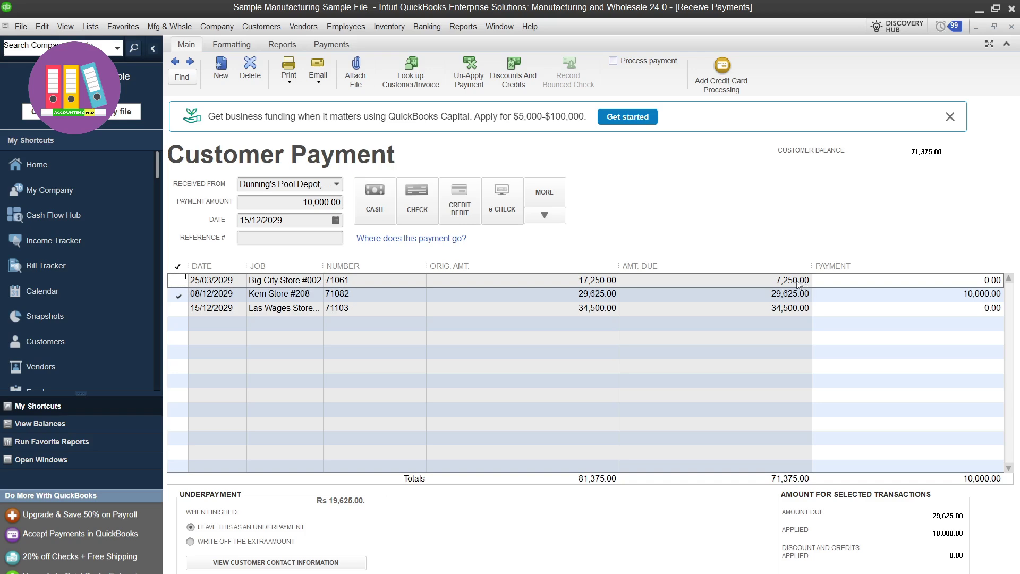
click(787, 295)
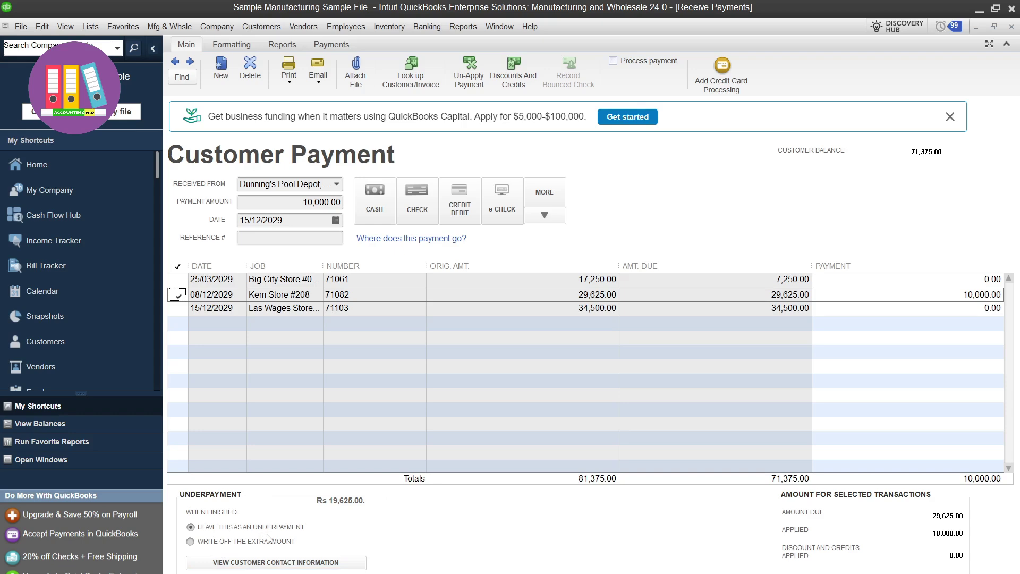
click(246, 544)
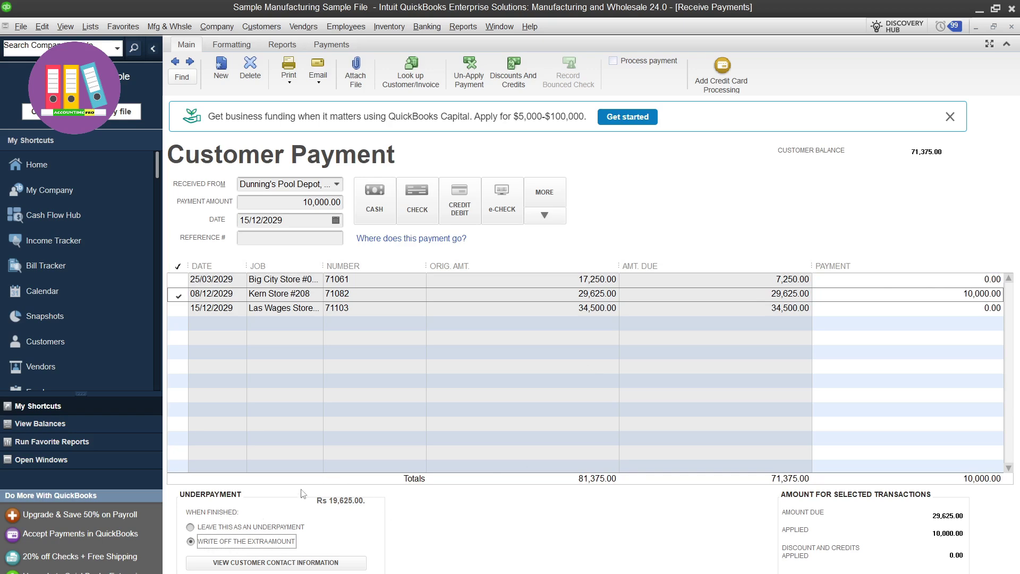
click(280, 529)
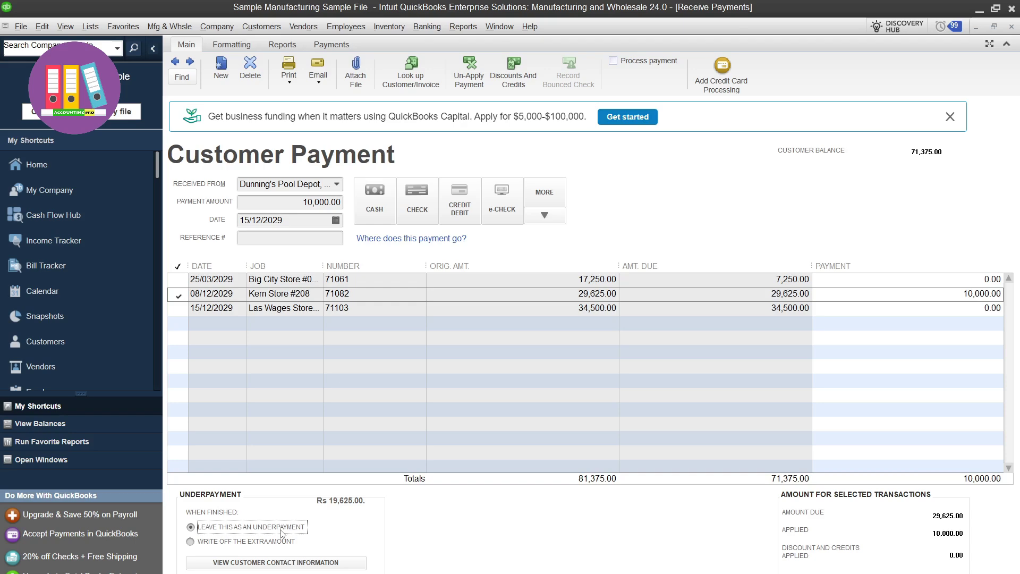
click(874, 573)
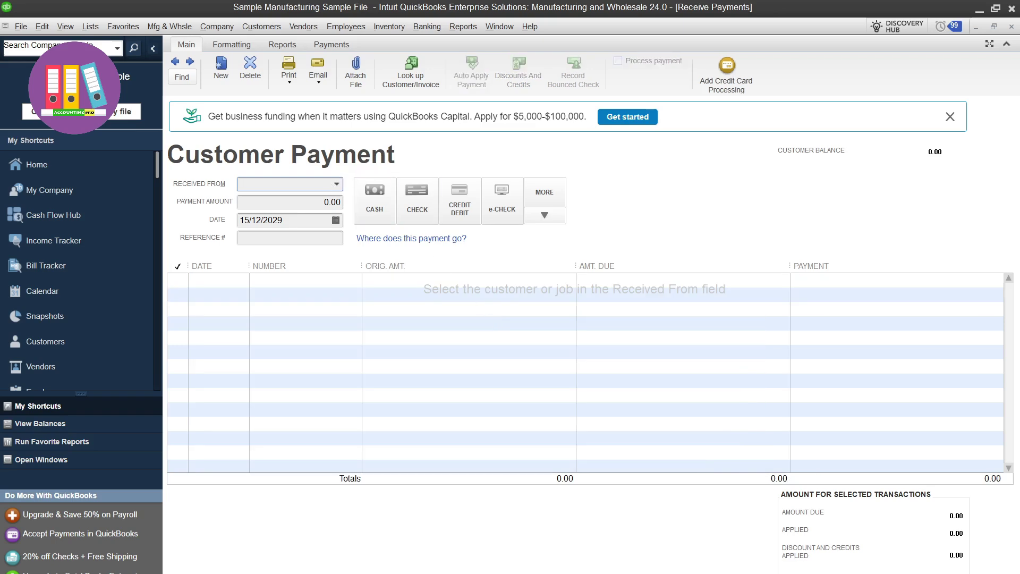
Choose Dunning's Pool Depot, Inc. on the blank payment form and check the Kern Store #208 invoice's amounts
click(336, 183)
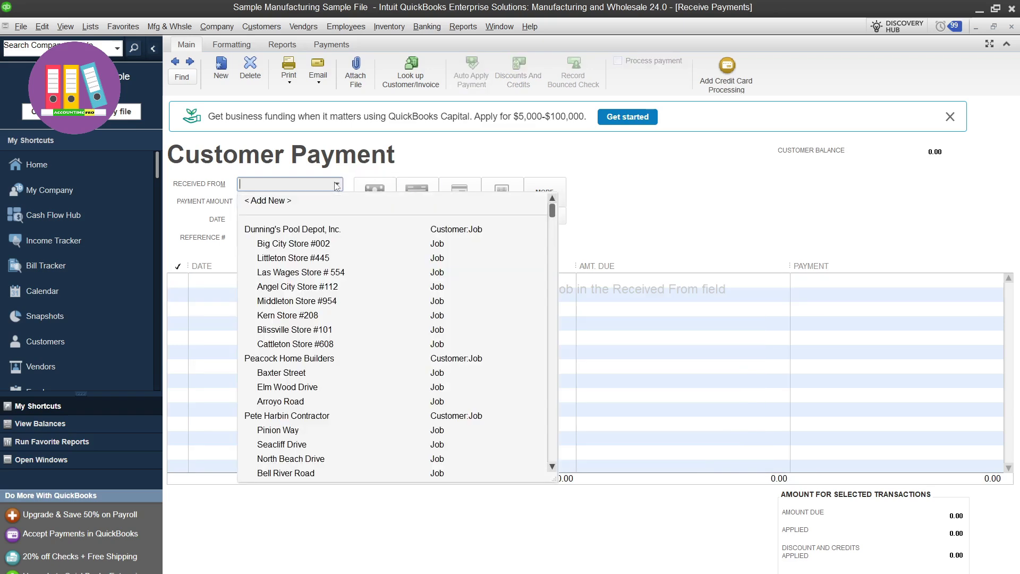
click(307, 231)
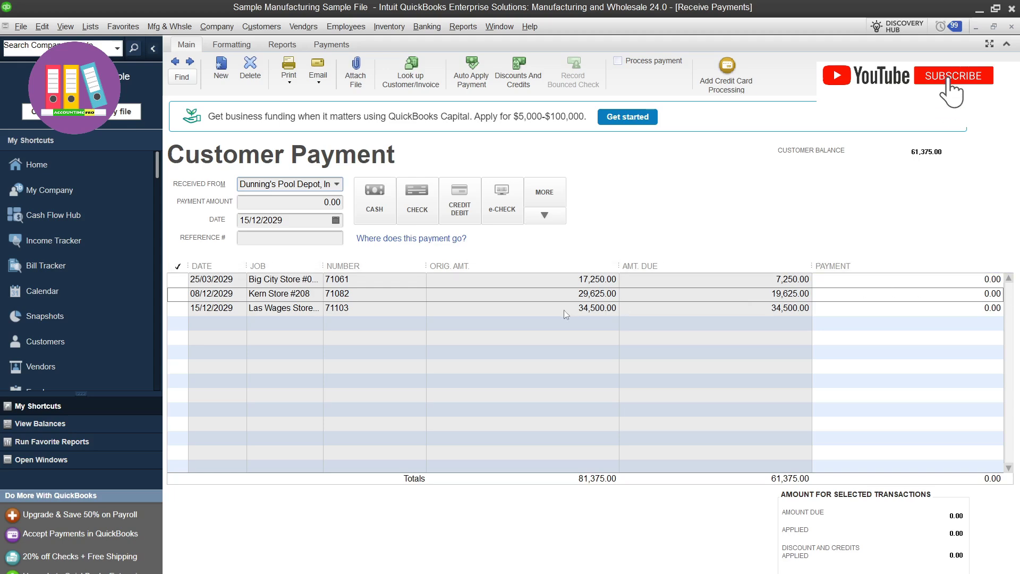
click(591, 297)
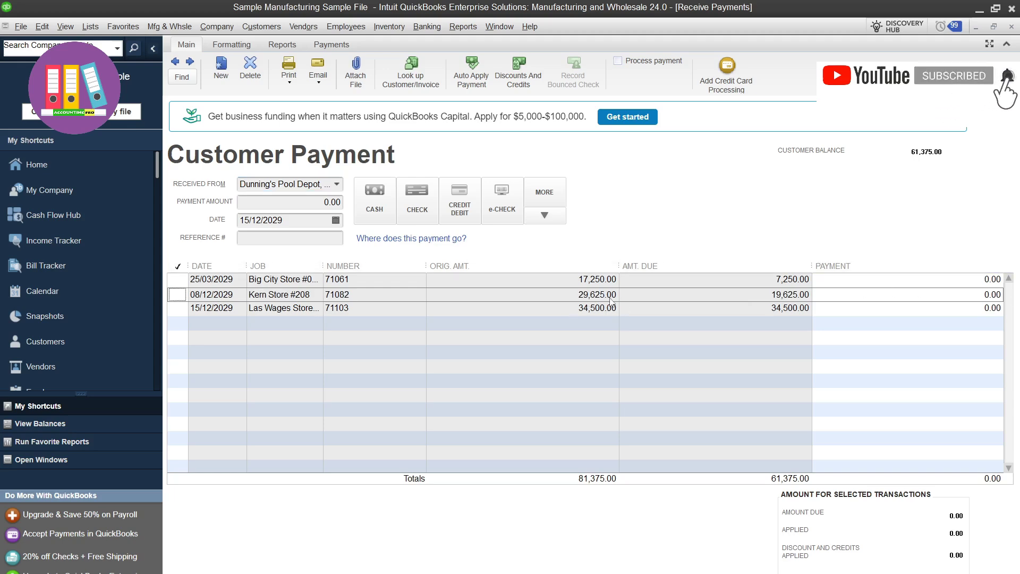